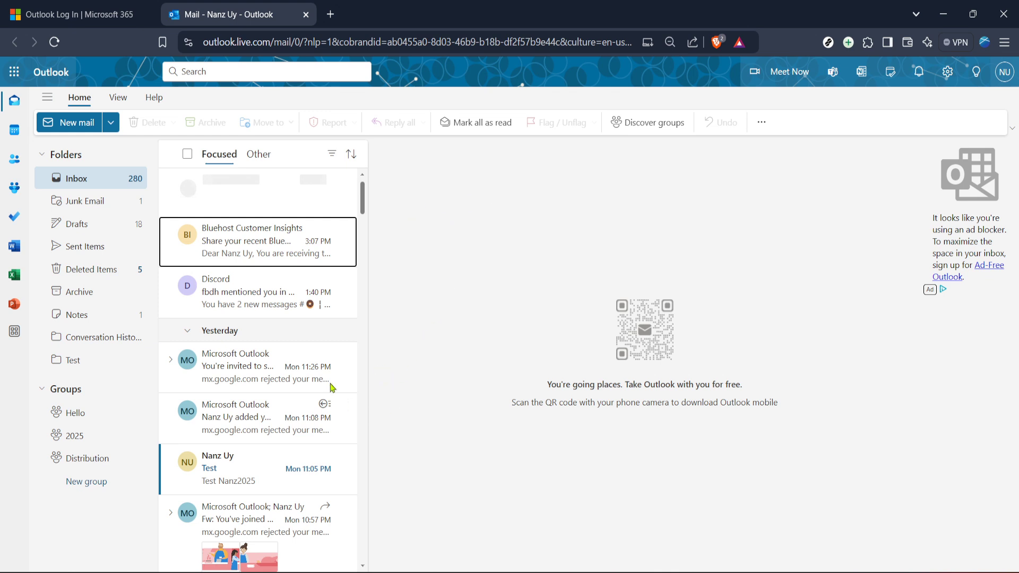
Open the Microsoft Outlook 'You're invited to share this calendar' message from the Inbox list
click(268, 382)
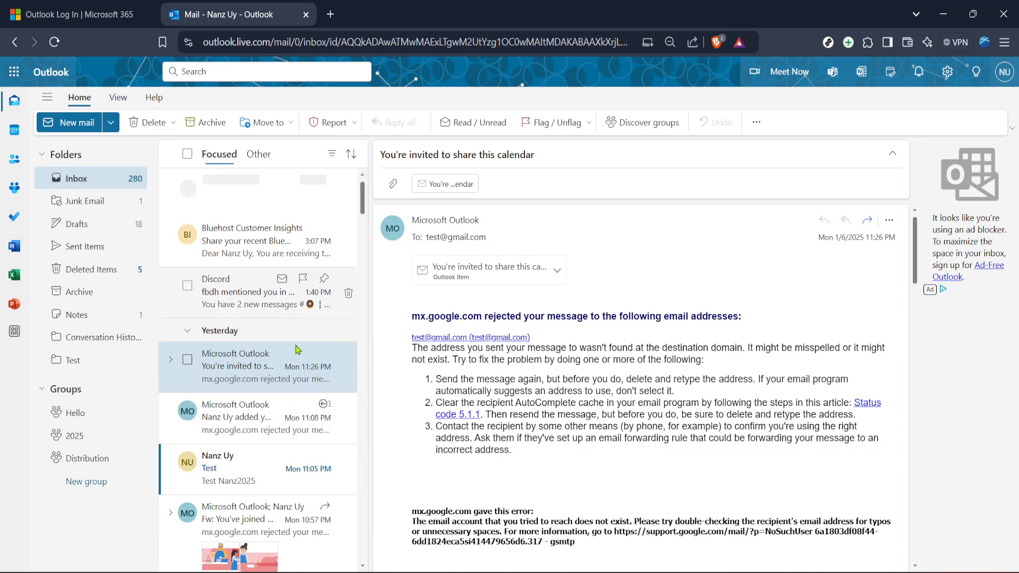
mouse_move(263, 417)
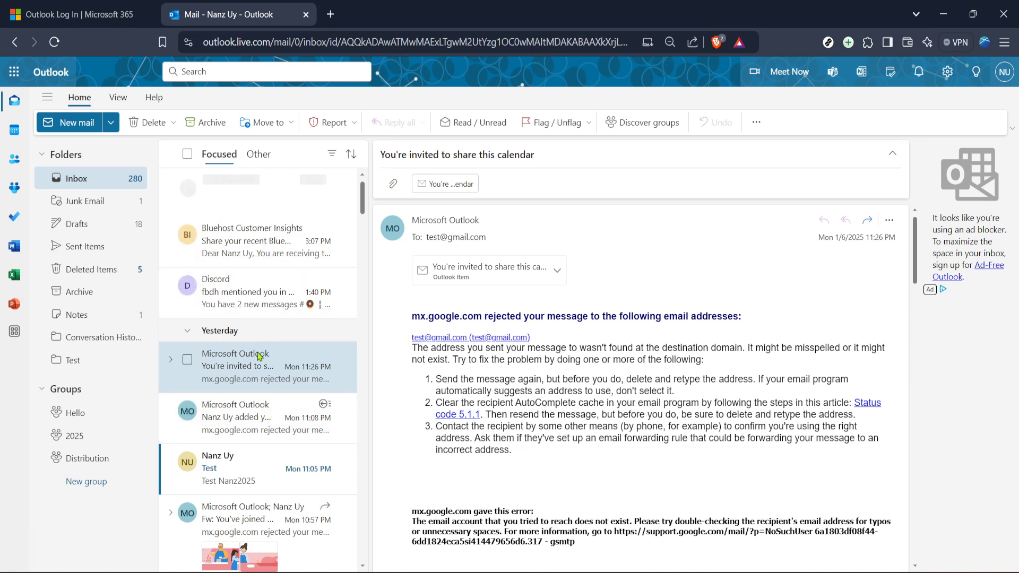
Move the calendar-sharing invitation email to Archive using its right-click Move menu
mouse_move(271, 366)
right_click(282, 385)
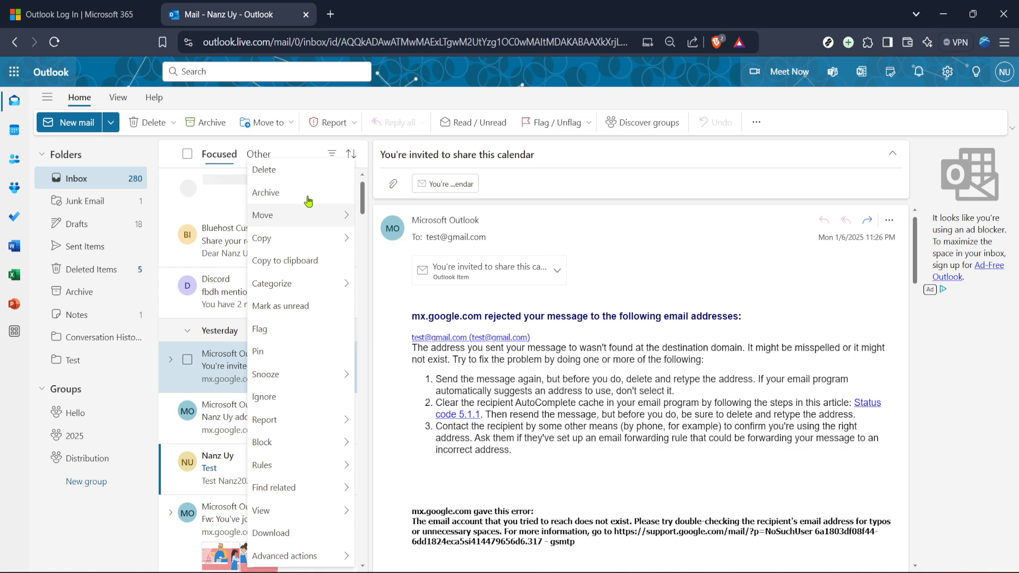
click(336, 215)
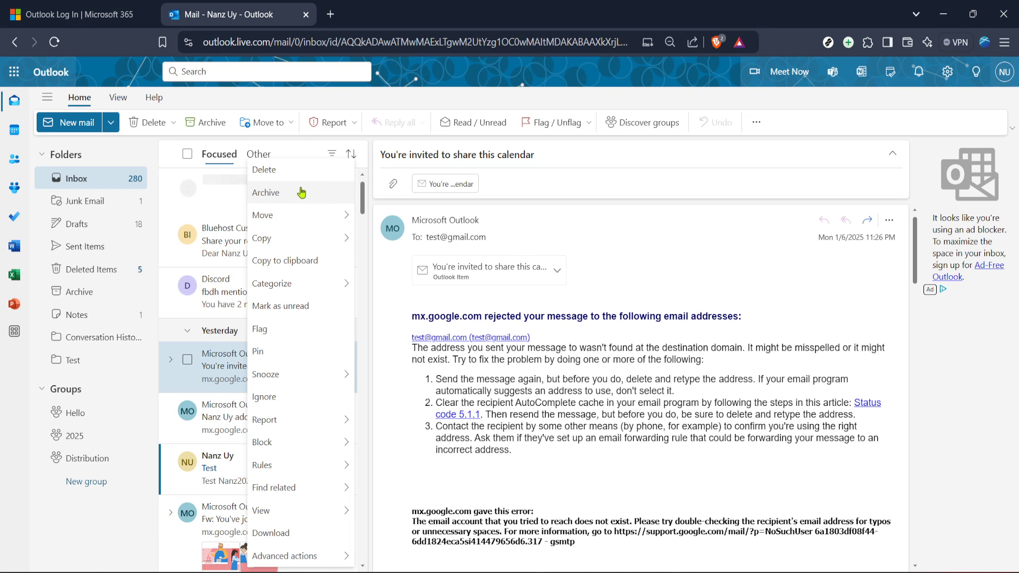
click(297, 195)
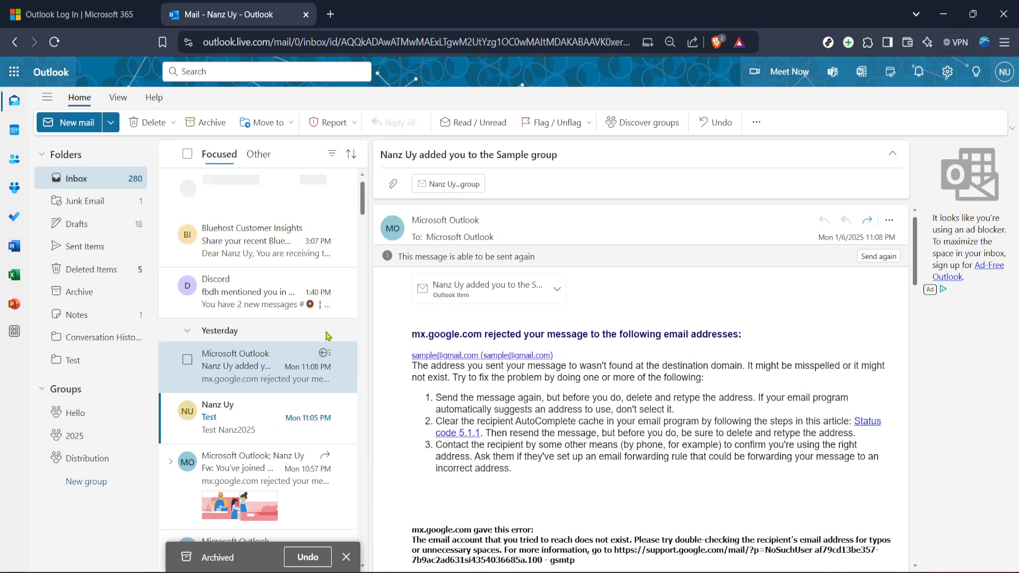
Show the Archive folder from the Folders pane to find the archived invitation
click(111, 296)
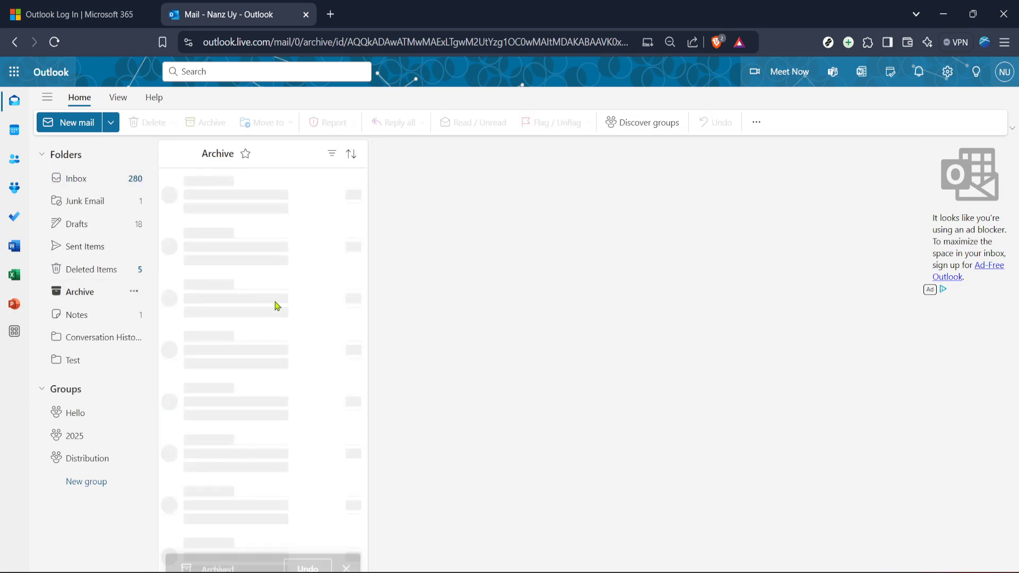